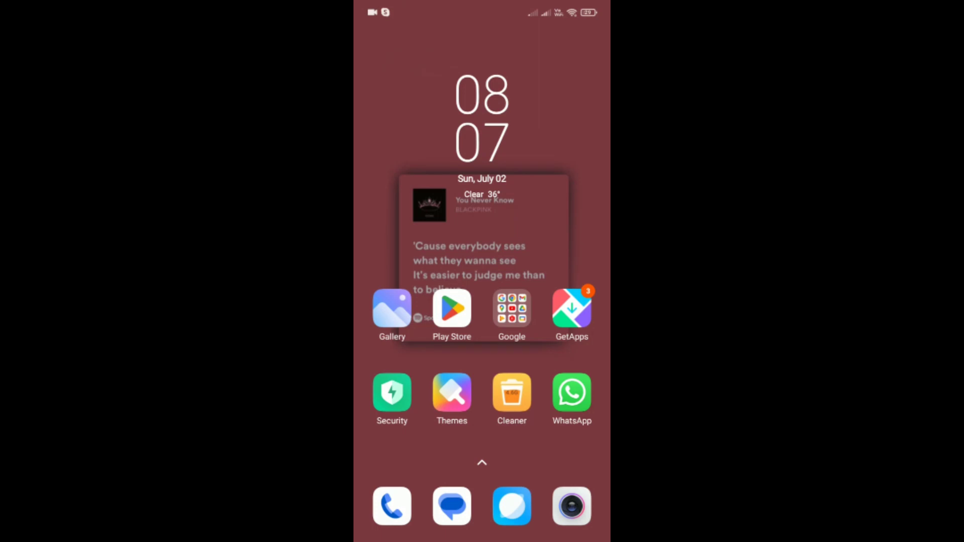
Step: Swipe to the home page with Edge and long-press its icon for App info
left_click_drag(558, 226, 407, 226)
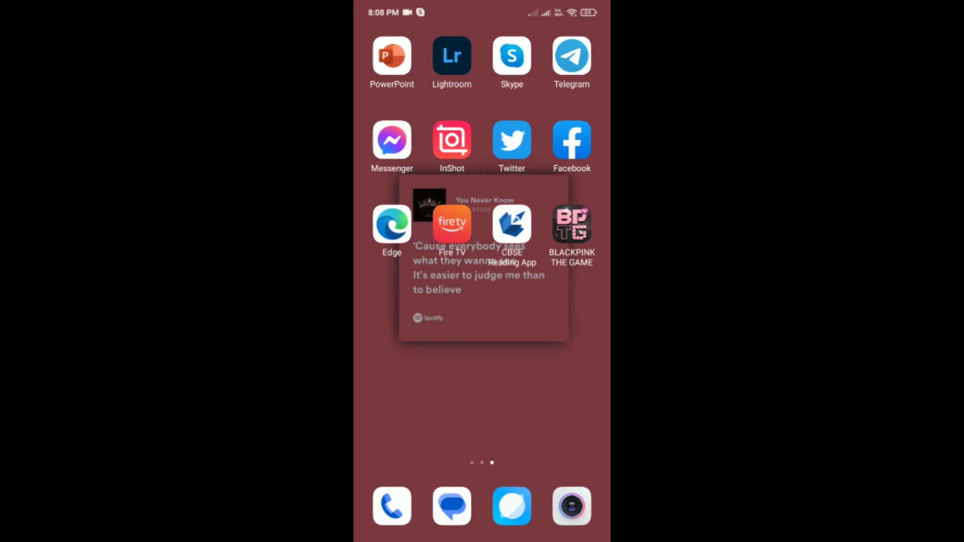
left_click(392, 223)
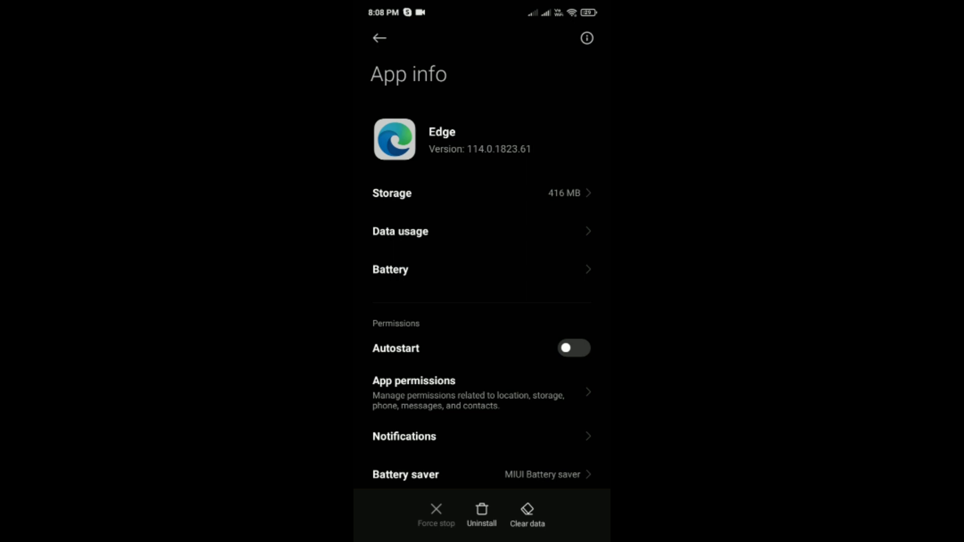
Step: Clear only Edge's cache (416 MB down to 357 MB) and return to the home screen
left_click(527, 514)
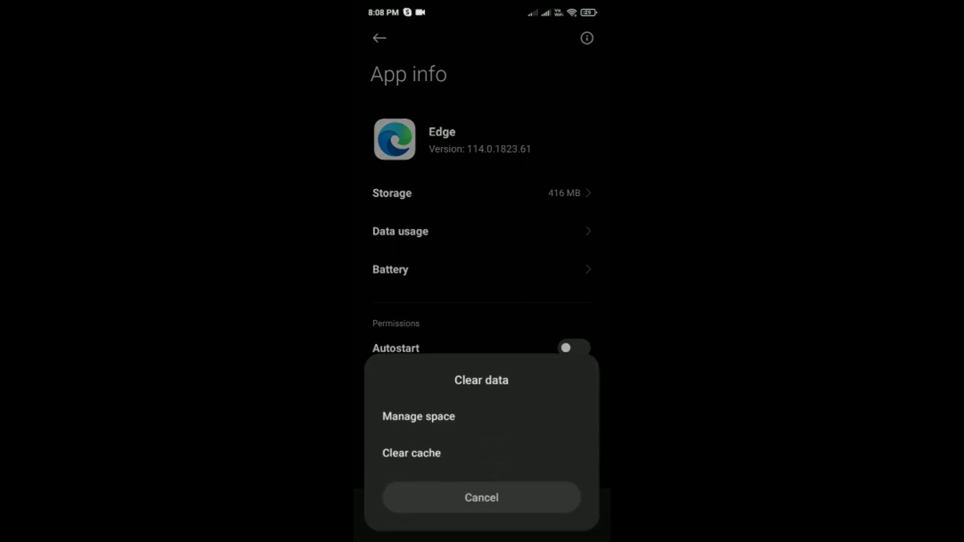
left_click(411, 453)
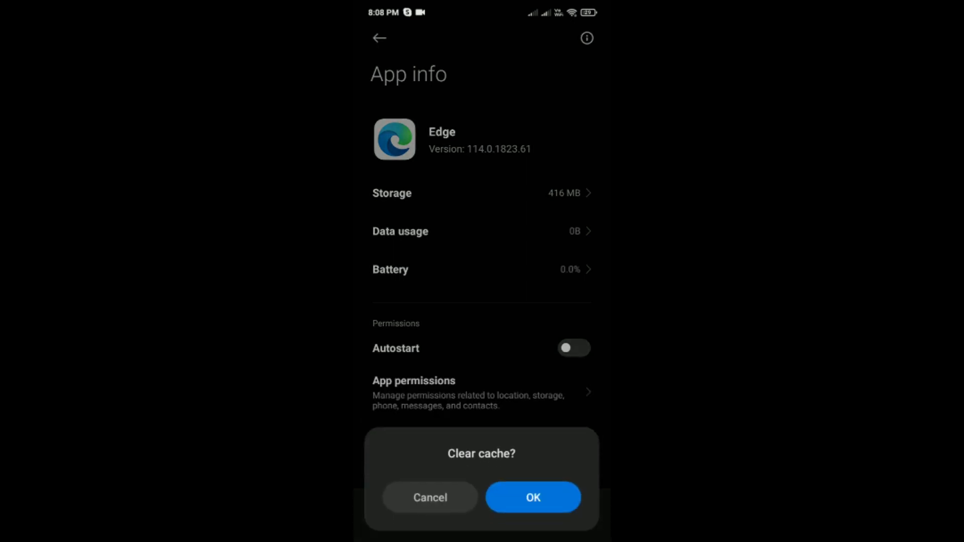
left_click(533, 497)
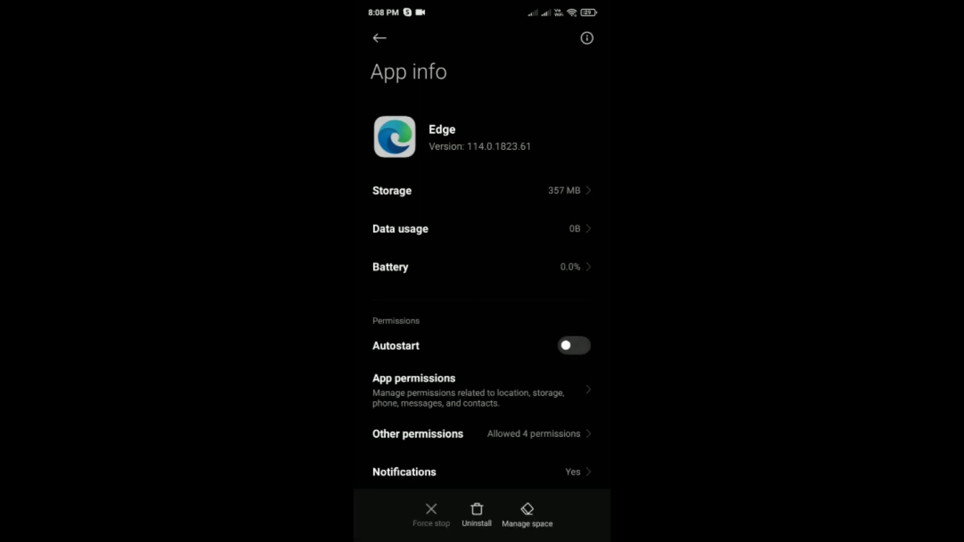
scroll(482, 302, "down", 1)
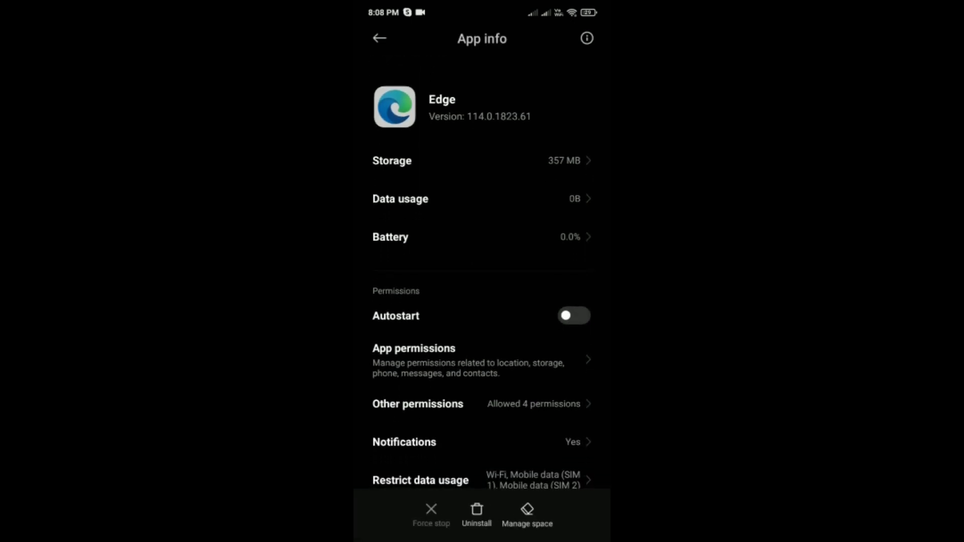
scroll(482, 302, "down", 1)
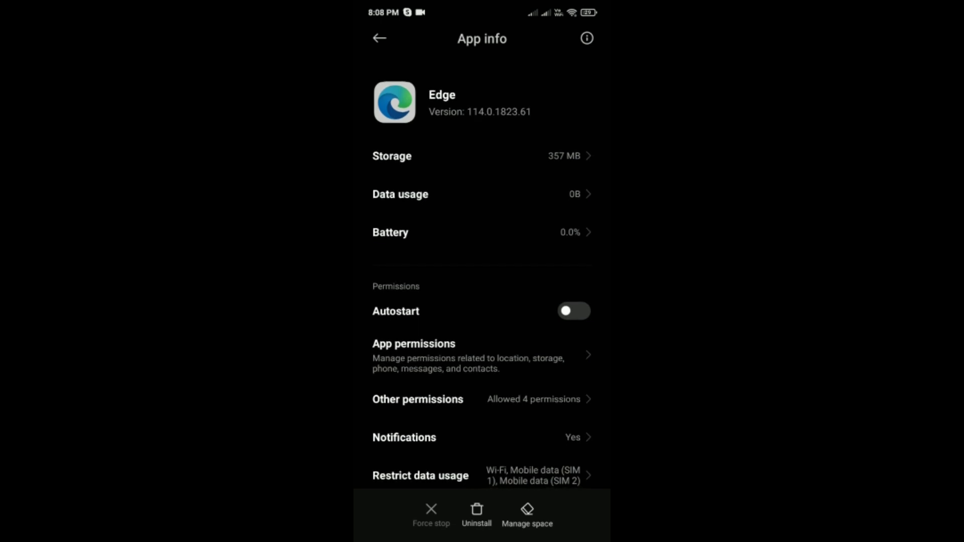
key("Home")
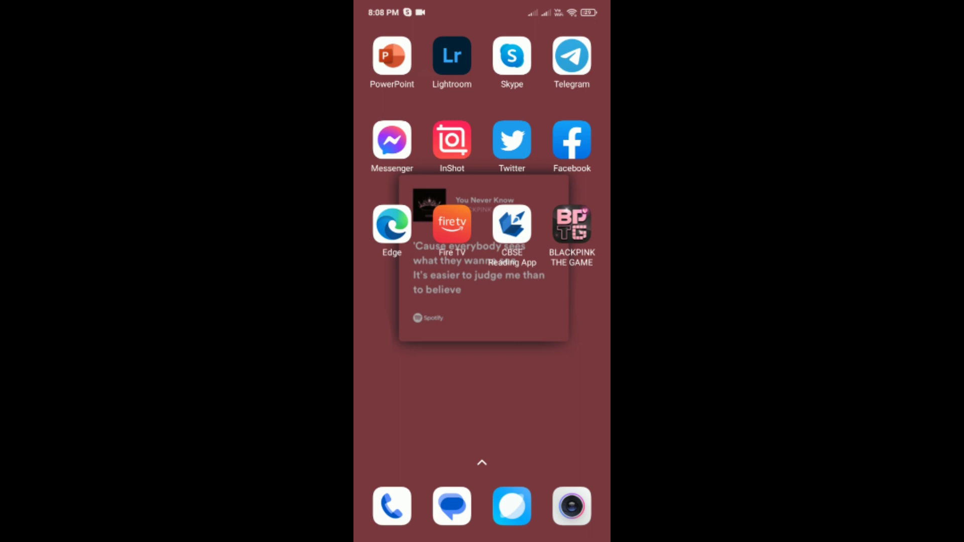
Step: Launch Edge from its home-screen icon
left_click(392, 223)
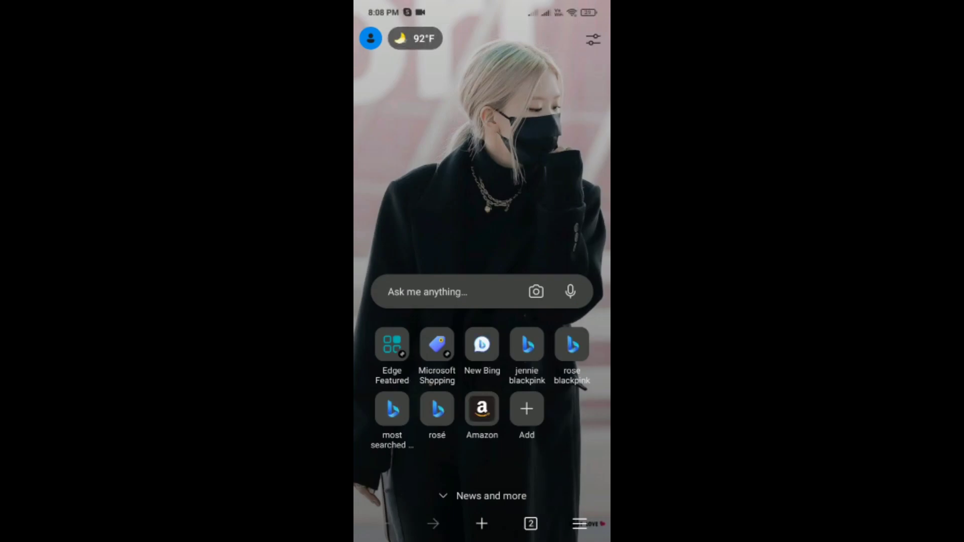
Step: Reach Edge's Settings via the bottom-right browser menu
left_click(579, 523)
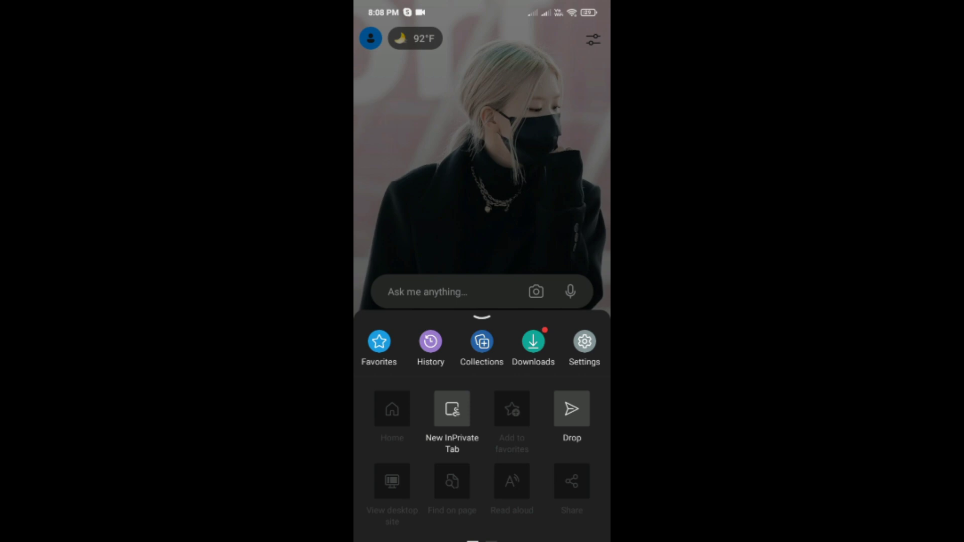
key("Escape")
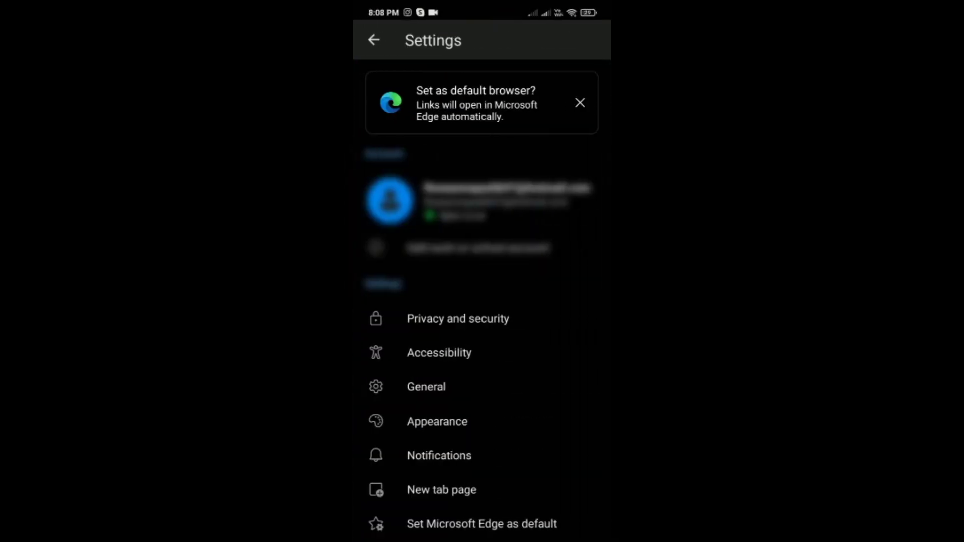
Step: Clear only last-hour cookies and site data, keeping browsing history and cached images
left_click(458, 319)
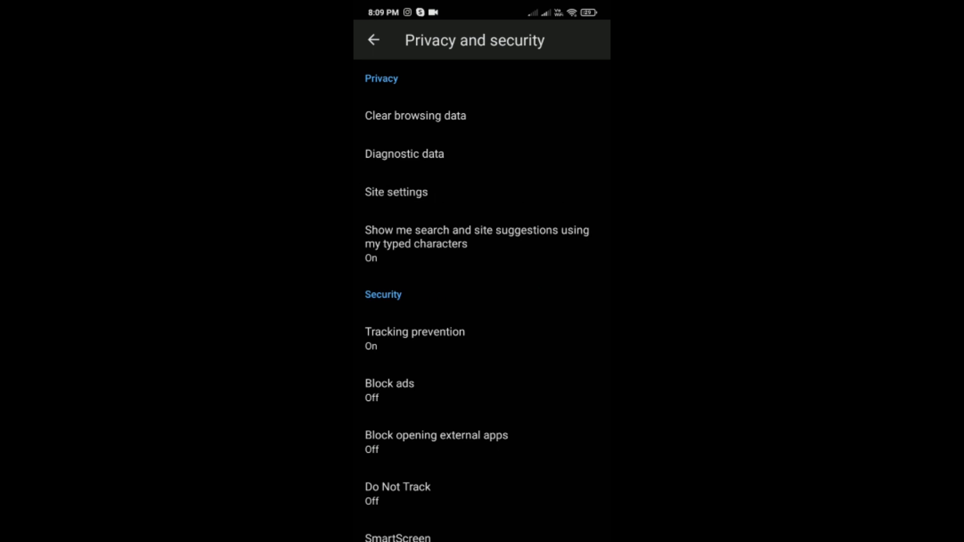
left_click(415, 115)
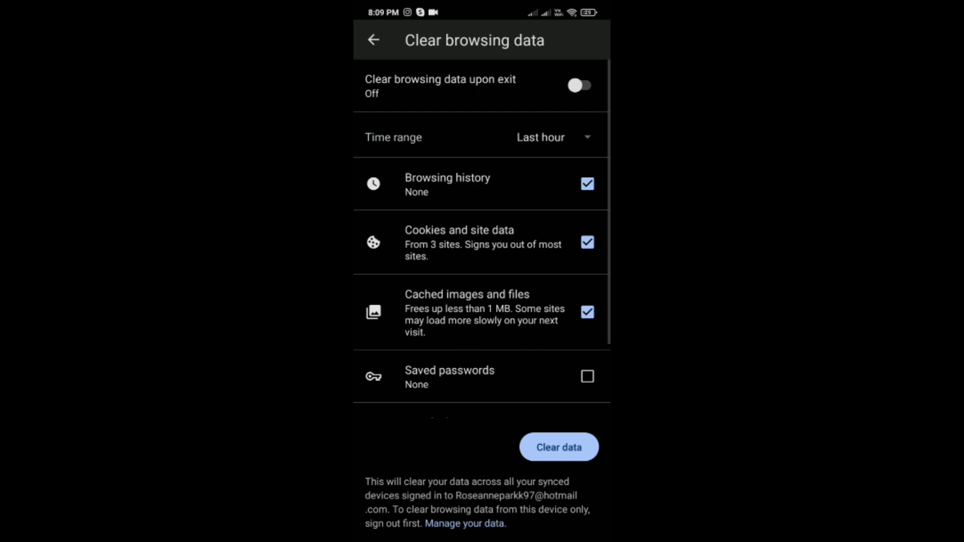
left_click(588, 184)
left_click(587, 312)
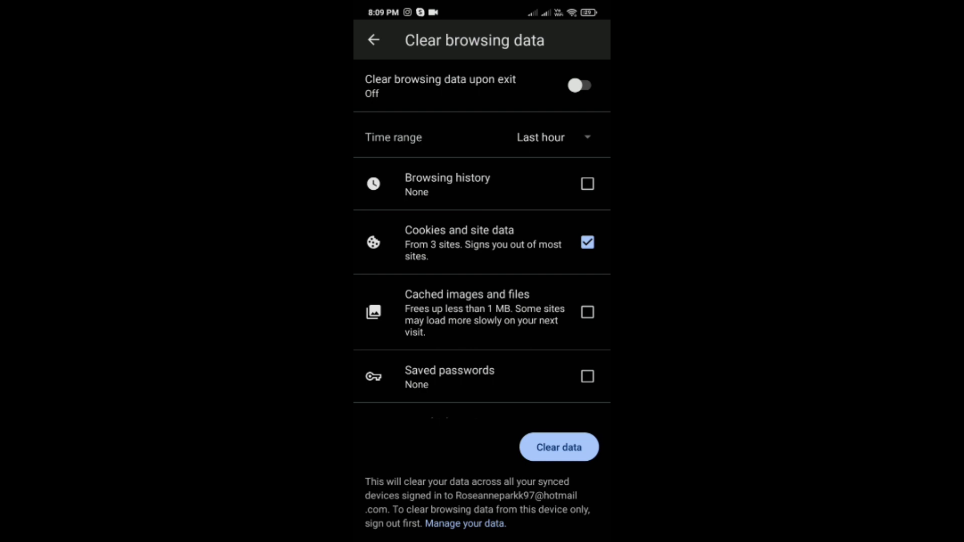
left_click(559, 447)
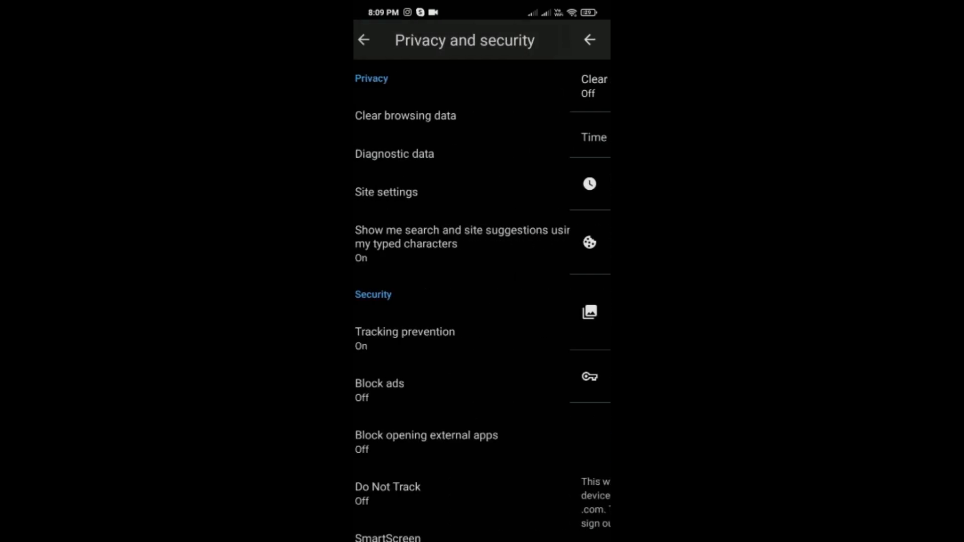